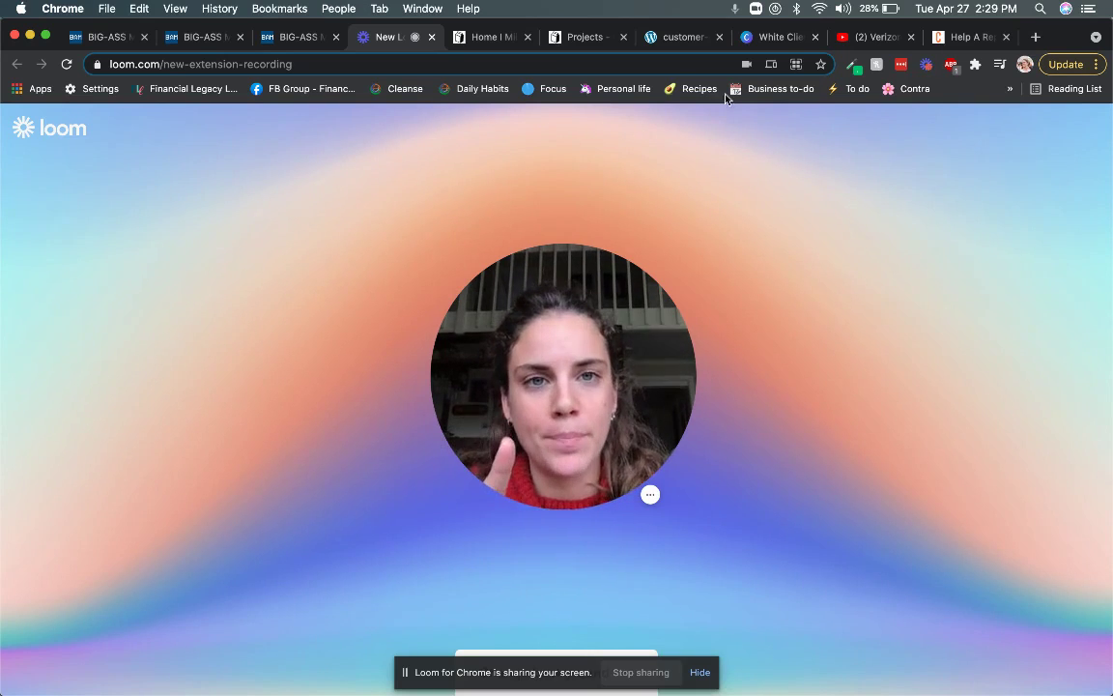
Switch to the 'customer' tab so Loom records The Buyer's Journey diagram
{"action": "left_click", "coordinate": [672, 37]}
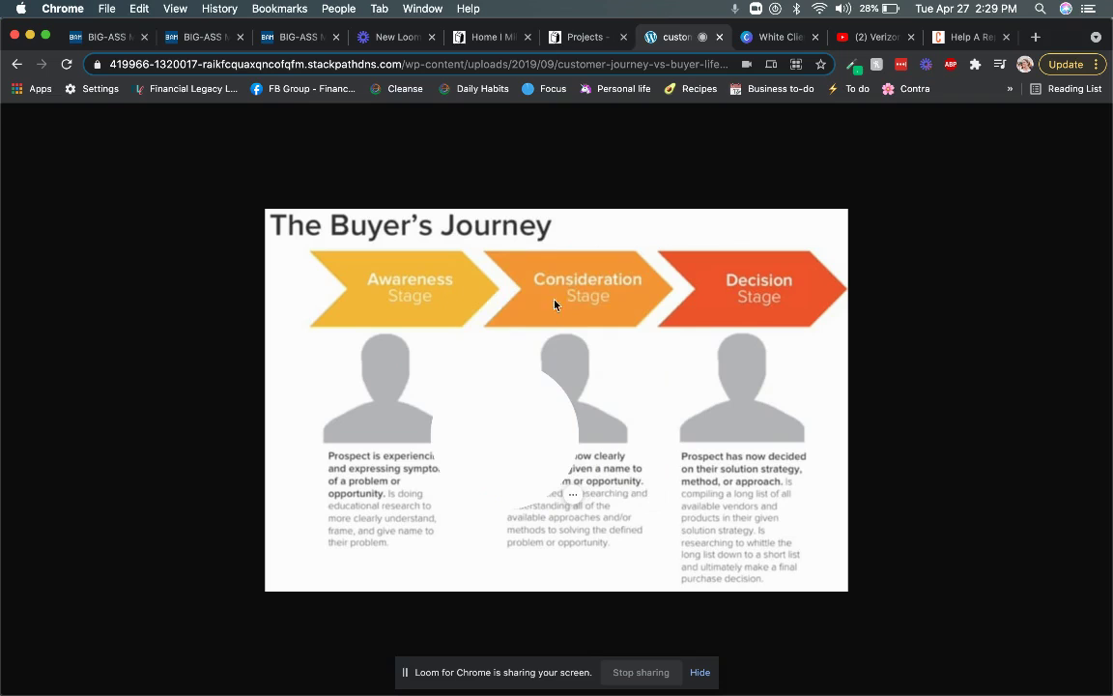
Move the webcam bubble to the bottom-right and show the CREATE CONTENT PRAISING YOUR CUSTOMERS slide
{"action": "left_click_drag", "start_coordinate": [509, 423], "coordinate": [1025, 471]}
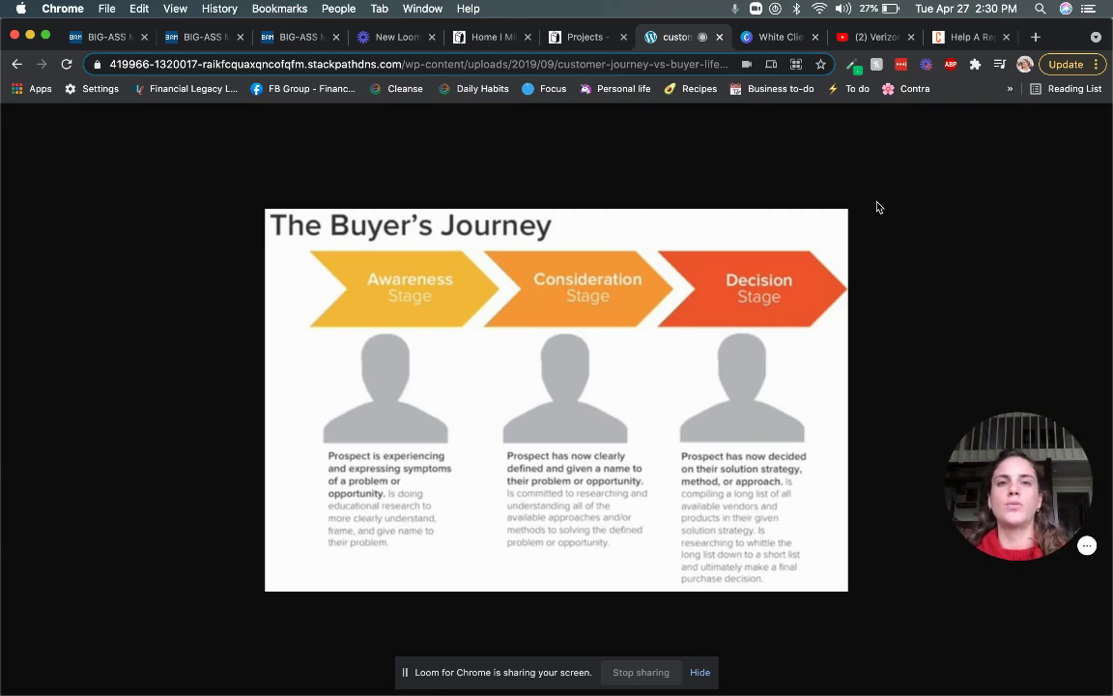
{"action": "left_click", "coordinate": [109, 39]}
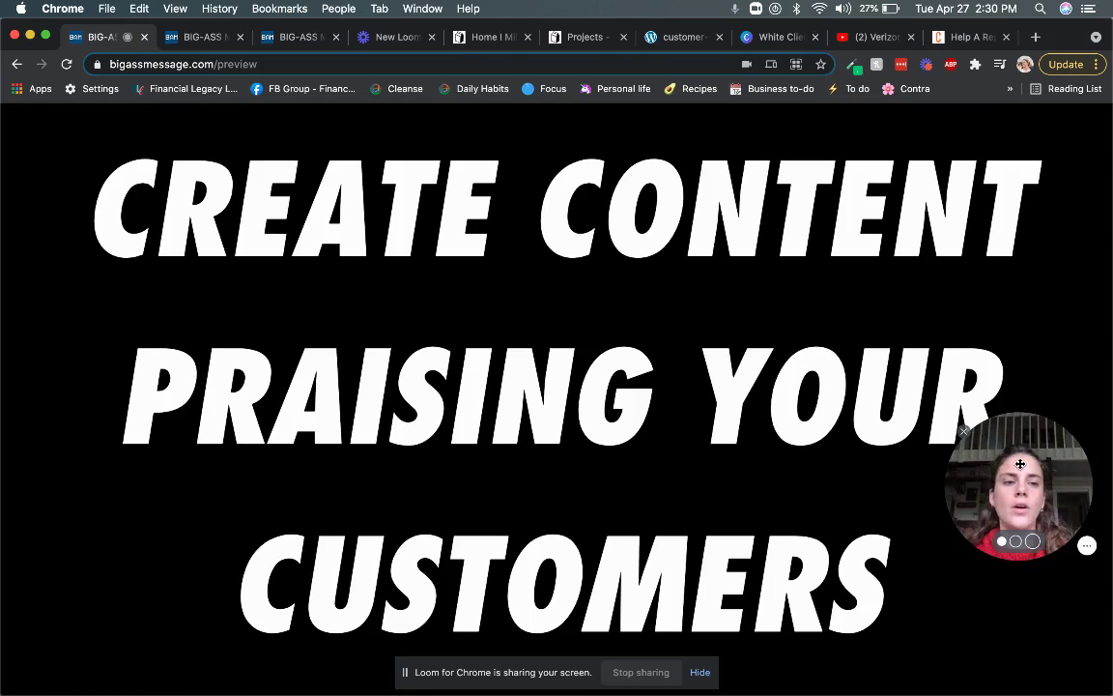
{"action": "left_click_drag", "start_coordinate": [1018, 454], "coordinate": [1015, 579]}
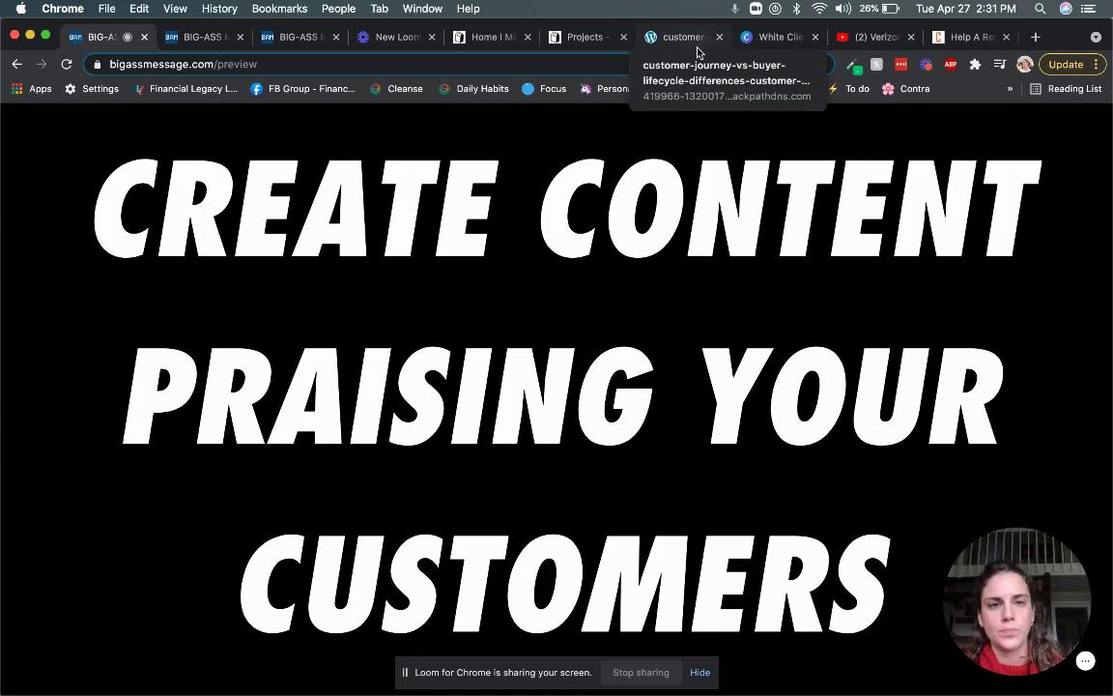
Open the White Client Testimonial Instagram Post and replace its review paragraph with 'zhdbjfh'
{"action": "left_click", "coordinate": [778, 37]}
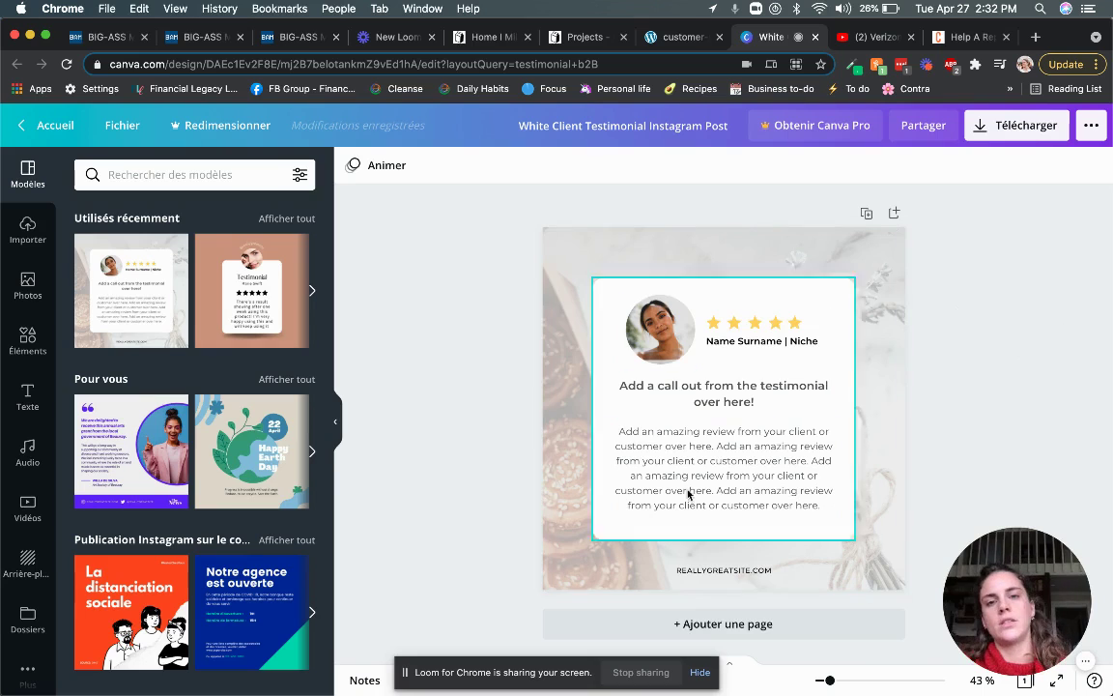
{"action": "left_click", "coordinate": [729, 462]}
{"action": "left_click", "coordinate": [730, 462]}
{"action": "type", "text": "zhdbjfh"}
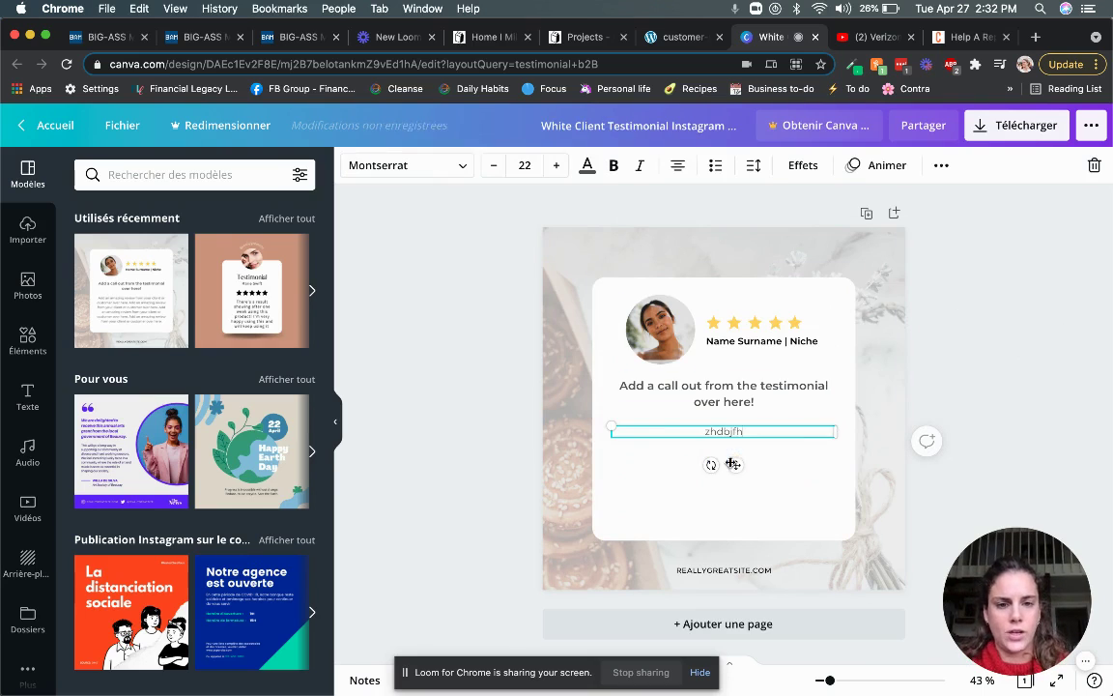
{"action": "left_click", "coordinate": [571, 261]}
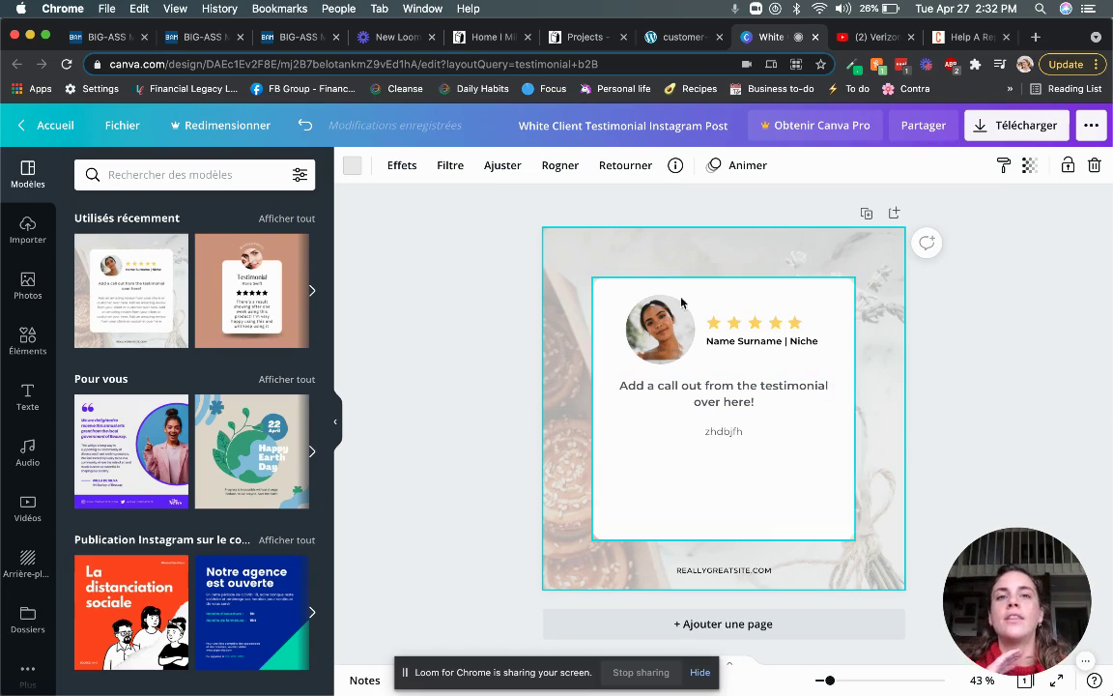
Open zoom_0.mp4 from All uploads in the Milk Video Projects list
{"action": "left_click", "coordinate": [492, 40]}
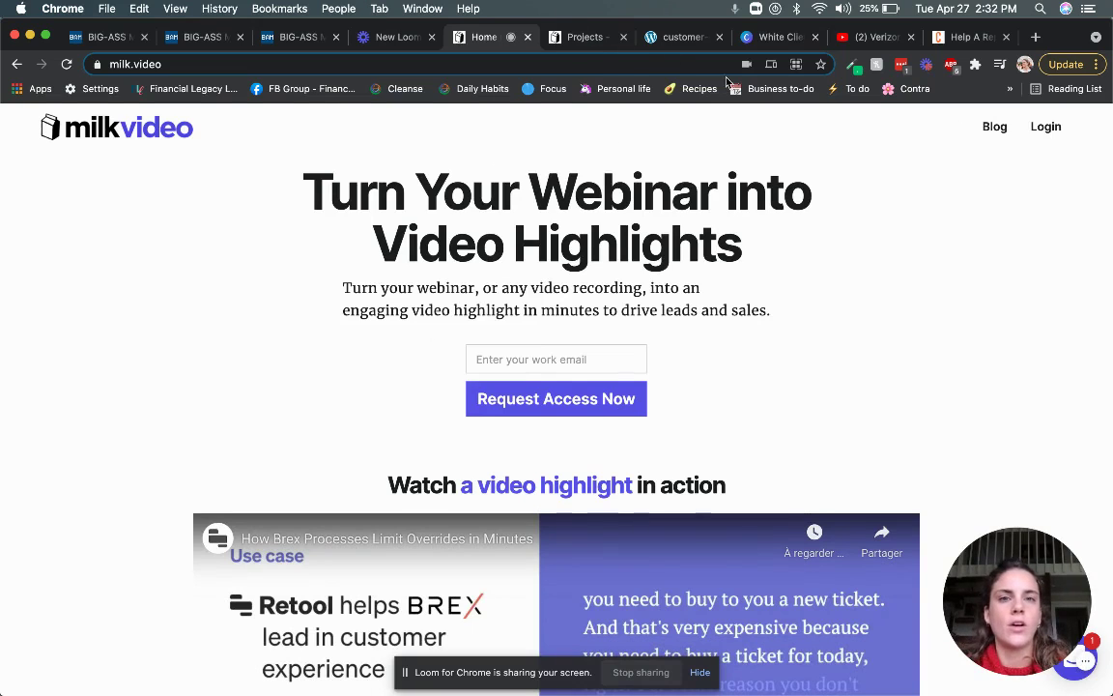
{"action": "left_click", "coordinate": [570, 37]}
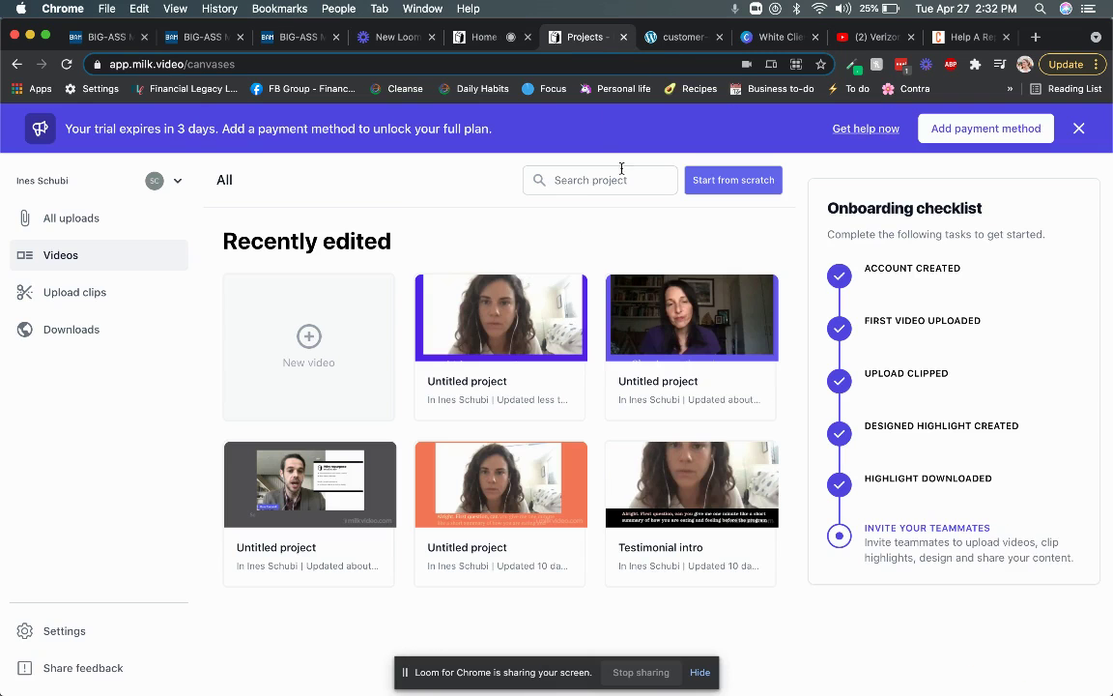
{"action": "left_click", "coordinate": [95, 218]}
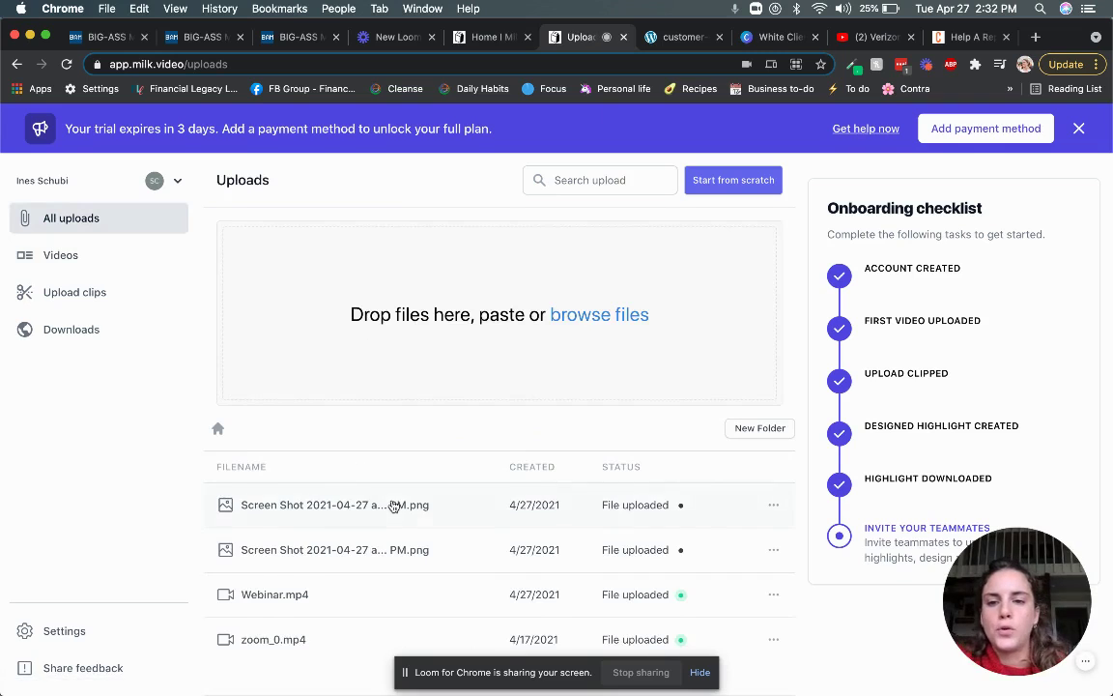
{"action": "left_click", "coordinate": [278, 640]}
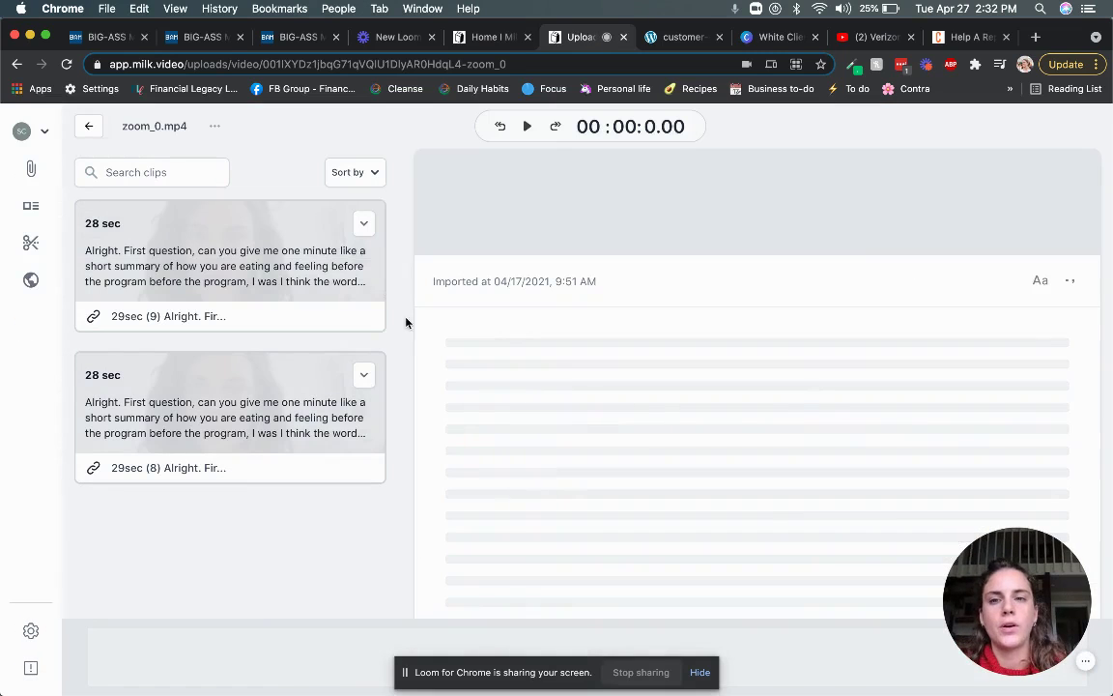
Remove both existing 28 sec clips from zoom_0.mp4
{"action": "left_click", "coordinate": [365, 379]}
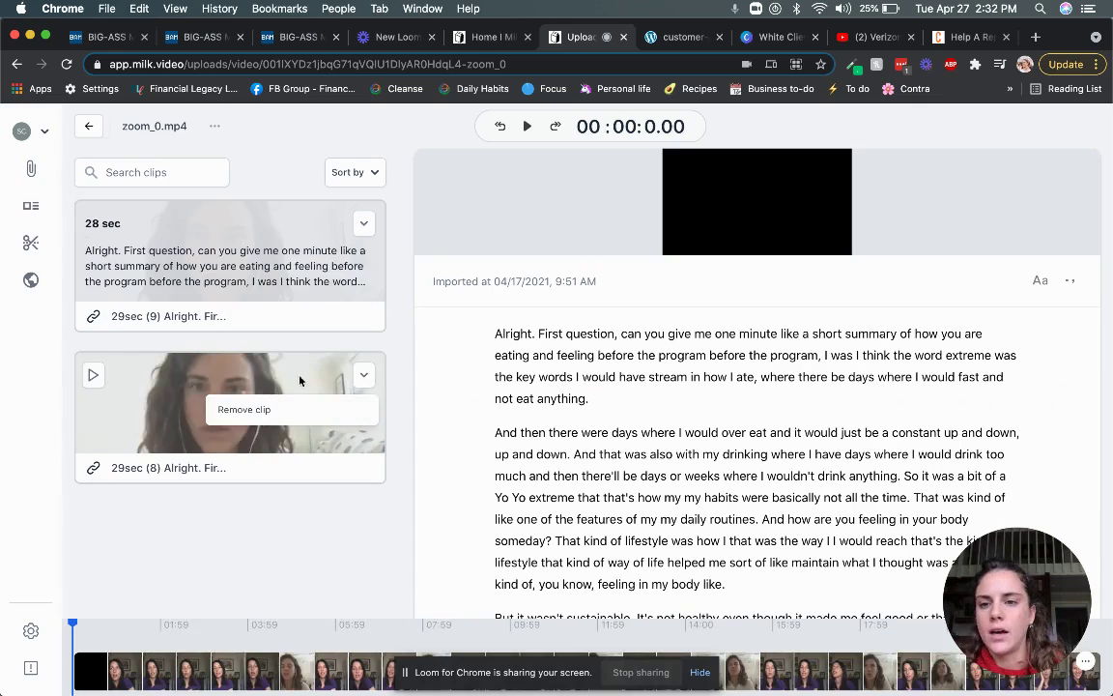
{"action": "left_click", "coordinate": [284, 405]}
{"action": "left_click", "coordinate": [365, 230]}
{"action": "left_click", "coordinate": [351, 256]}
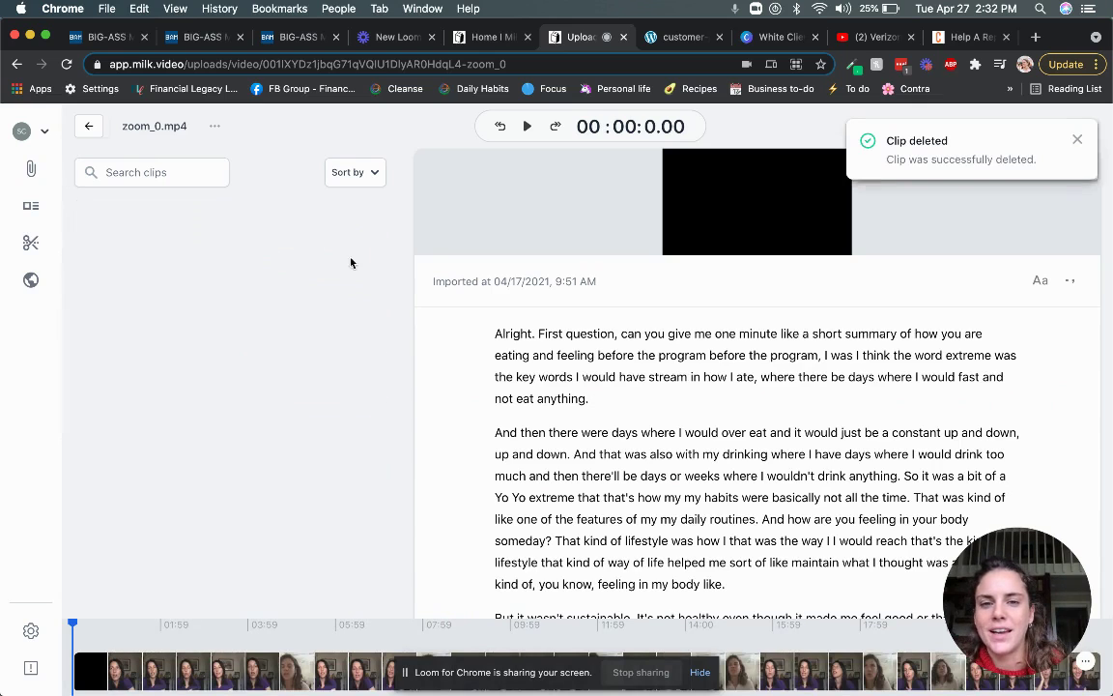
Cut a new clip from the intuitive-eating transcript passage on appetite levels at 08:20
{"action": "scroll", "coordinate": [654, 464], "scroll_direction": "down", "scroll_amount": 2}
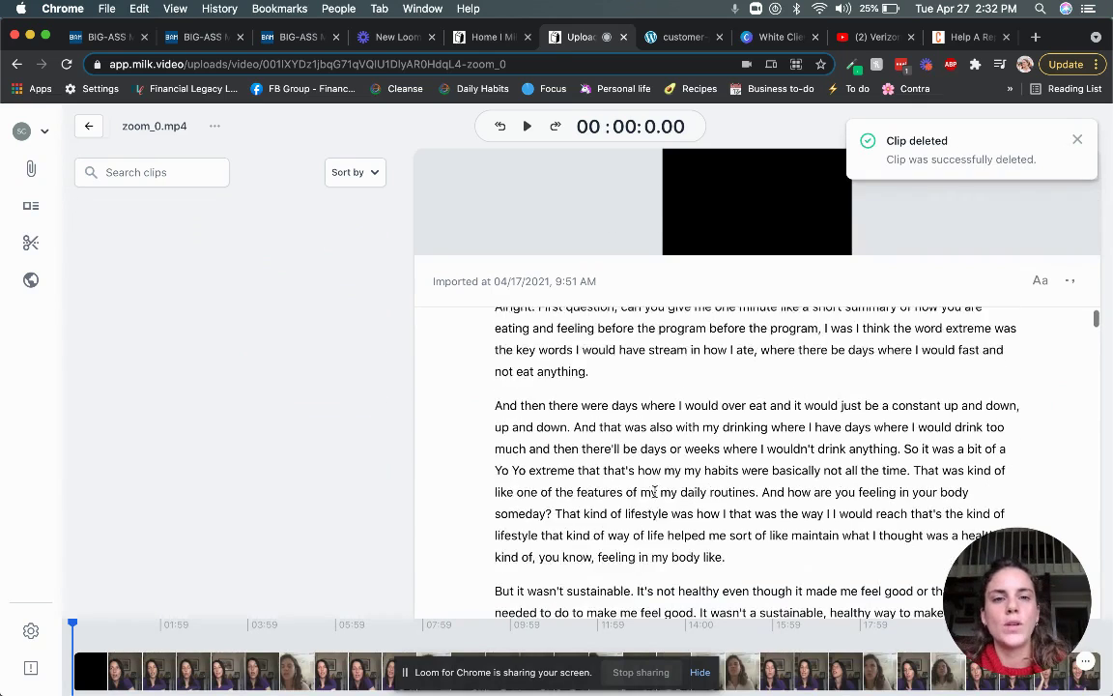
{"action": "scroll", "coordinate": [653, 464], "scroll_direction": "up", "scroll_amount": 2}
{"action": "scroll", "coordinate": [625, 385], "scroll_direction": "down", "scroll_amount": 20}
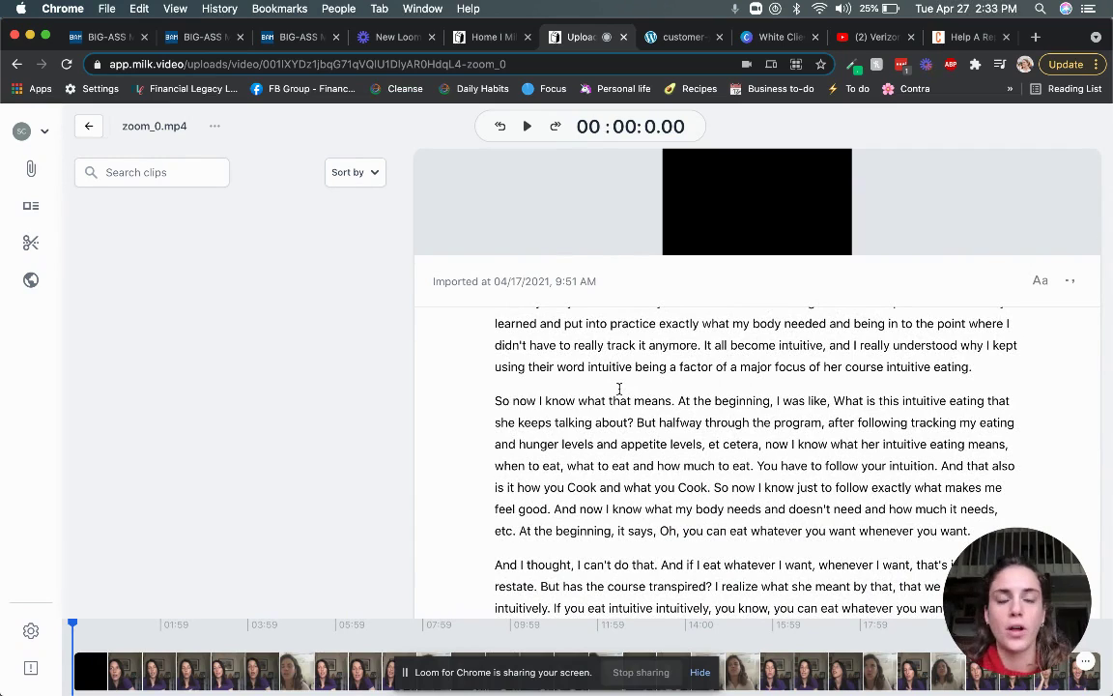
{"action": "left_click", "coordinate": [496, 402]}
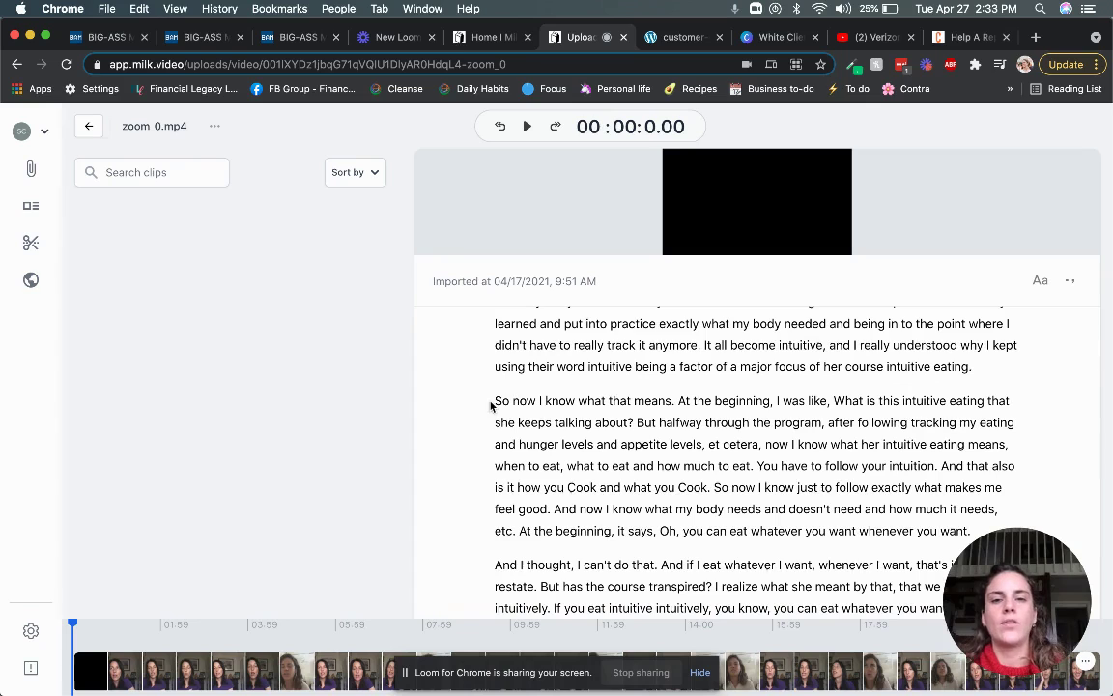
{"action": "left_click_drag", "start_coordinate": [630, 452], "coordinate": [964, 544]}
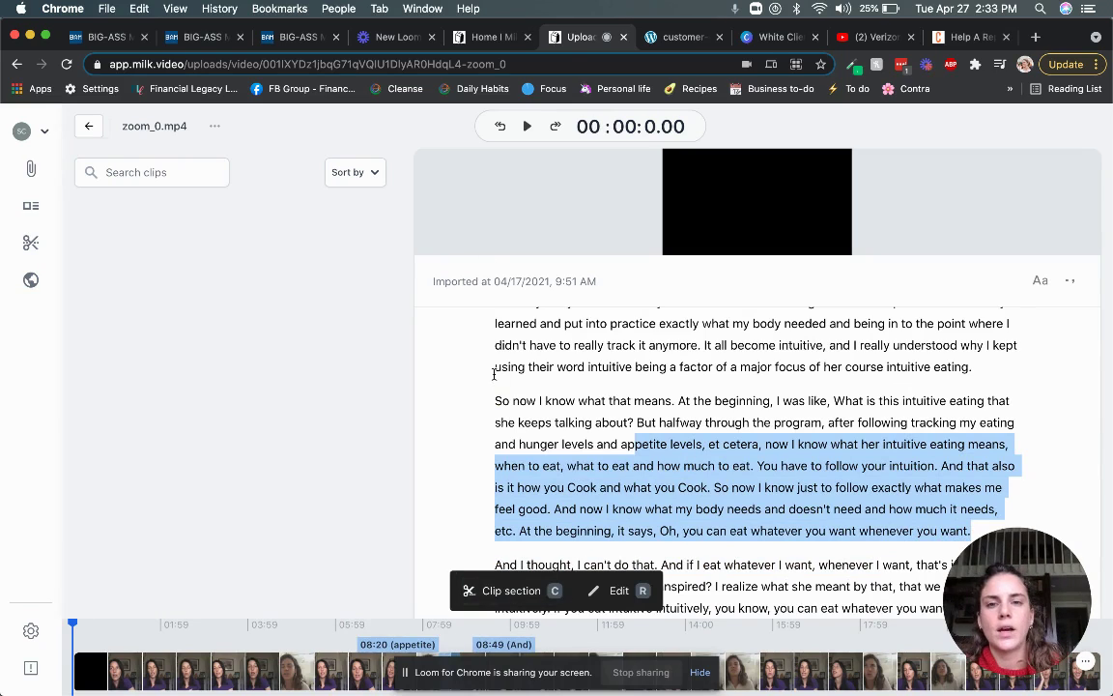
{"action": "key", "text": "c"}
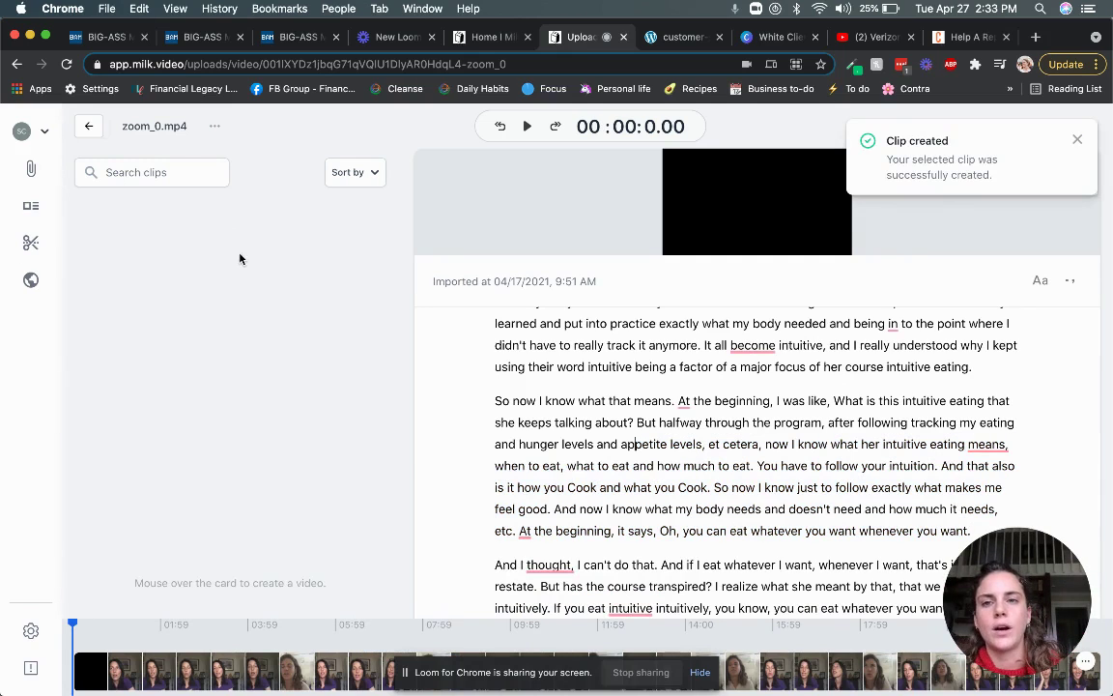
{"action": "left_click_drag", "start_coordinate": [495, 400], "coordinate": [970, 530]}
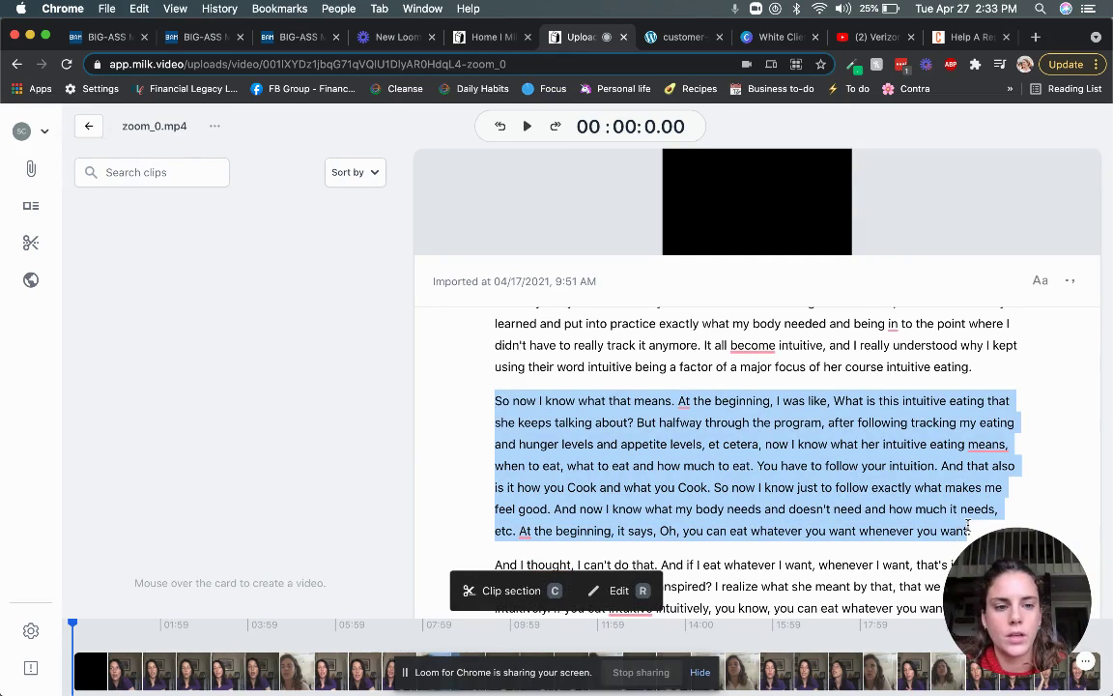
Make a Landscape video from the new clip, video on the left, black and red theme
{"action": "left_click", "coordinate": [519, 601]}
{"action": "mouse_move", "coordinate": [167, 249]}
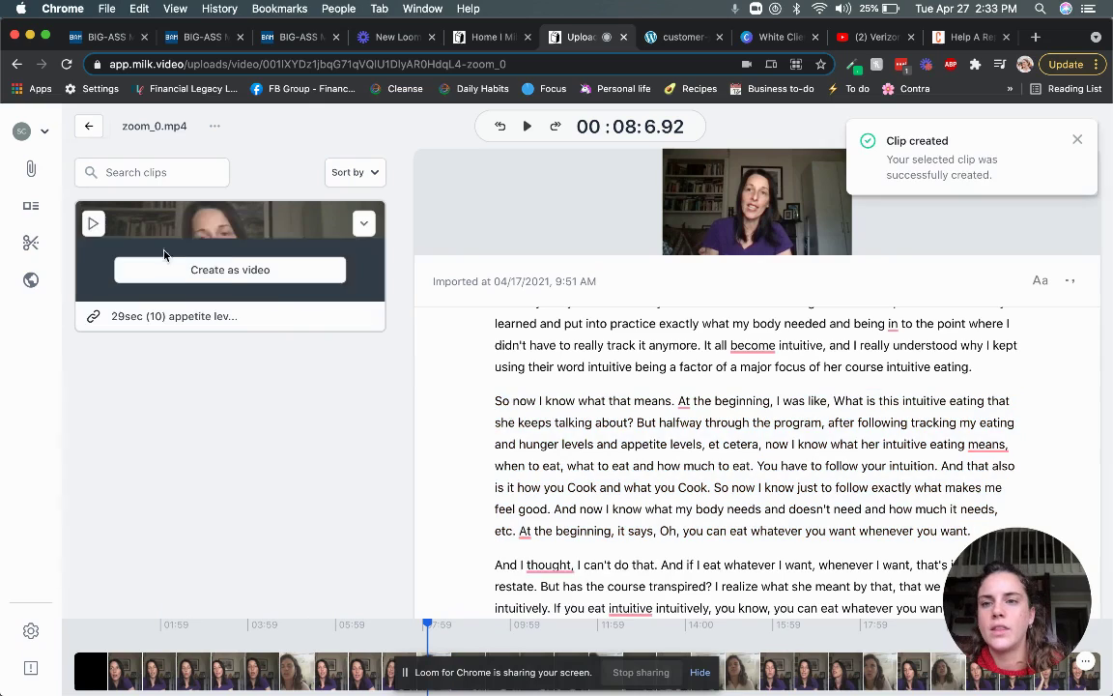
{"action": "left_click", "coordinate": [228, 271]}
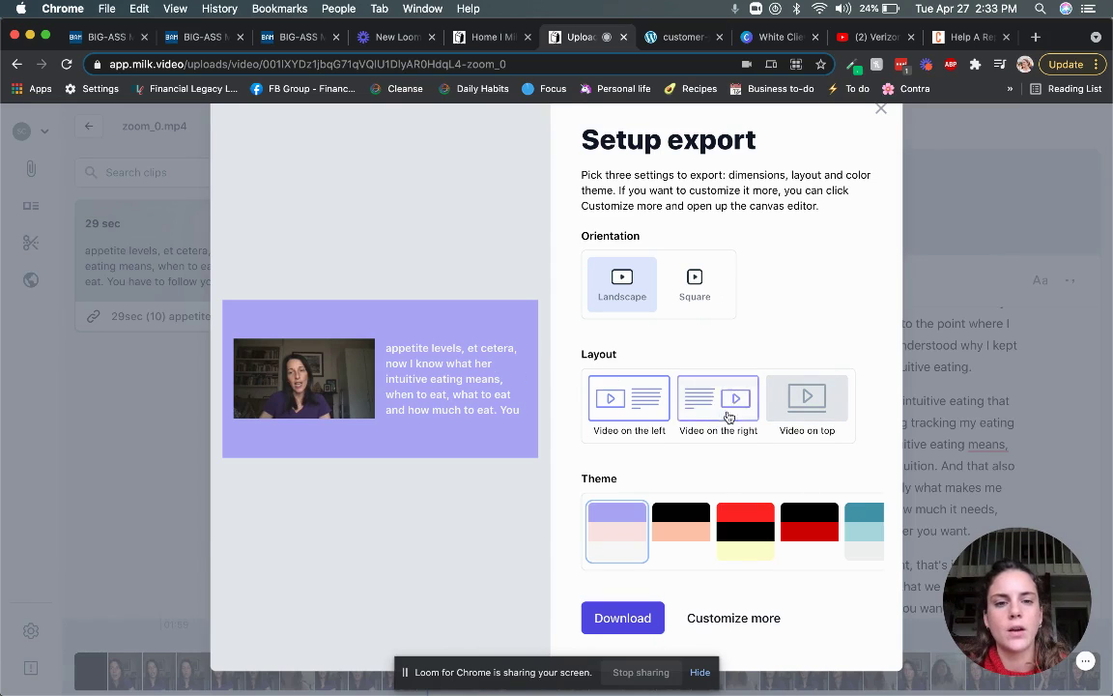
{"action": "left_click", "coordinate": [692, 518]}
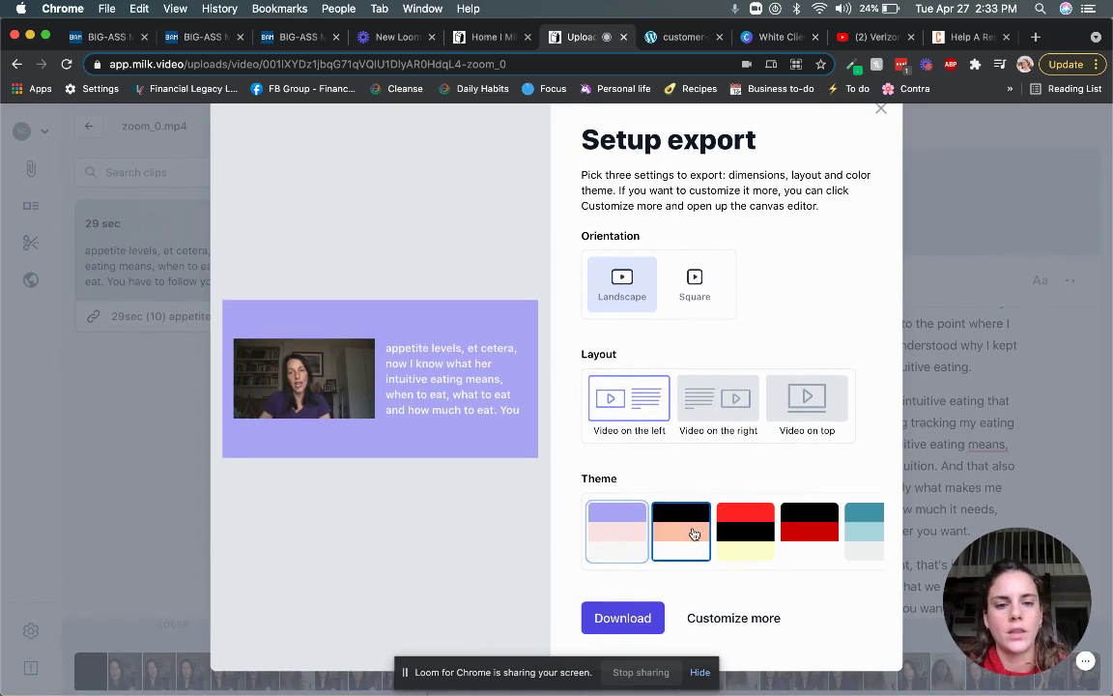
{"action": "left_click", "coordinate": [829, 542]}
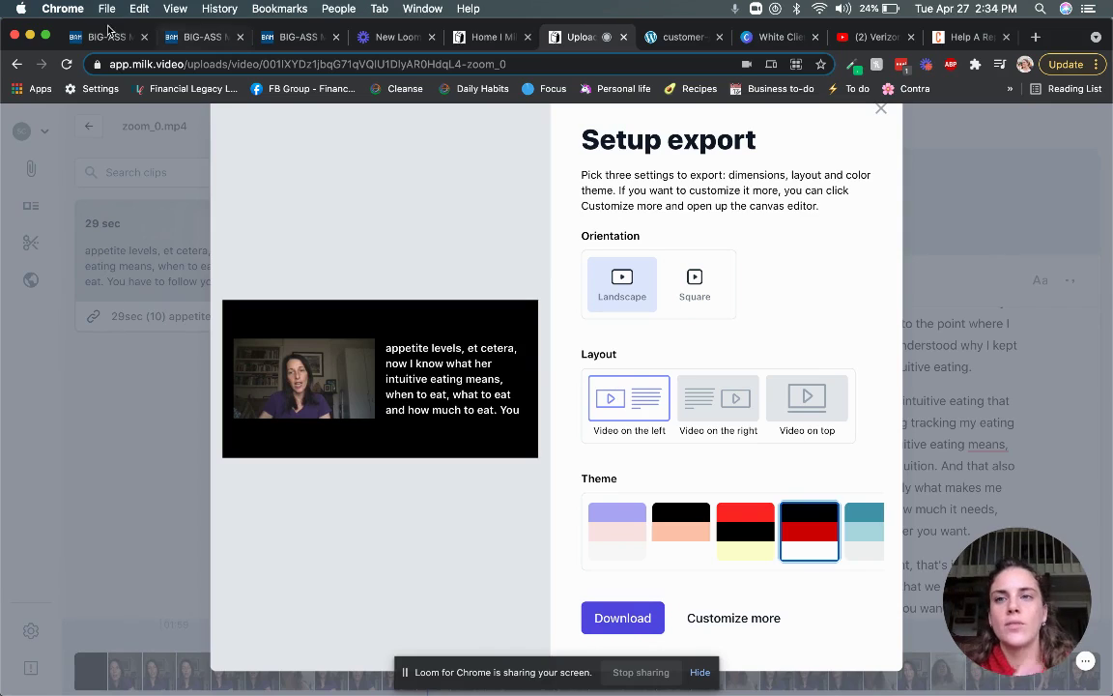
Switch to the second Big-Ass Message tab showing GIVE YOUR COMPANY A FACE
{"action": "left_click", "coordinate": [173, 39]}
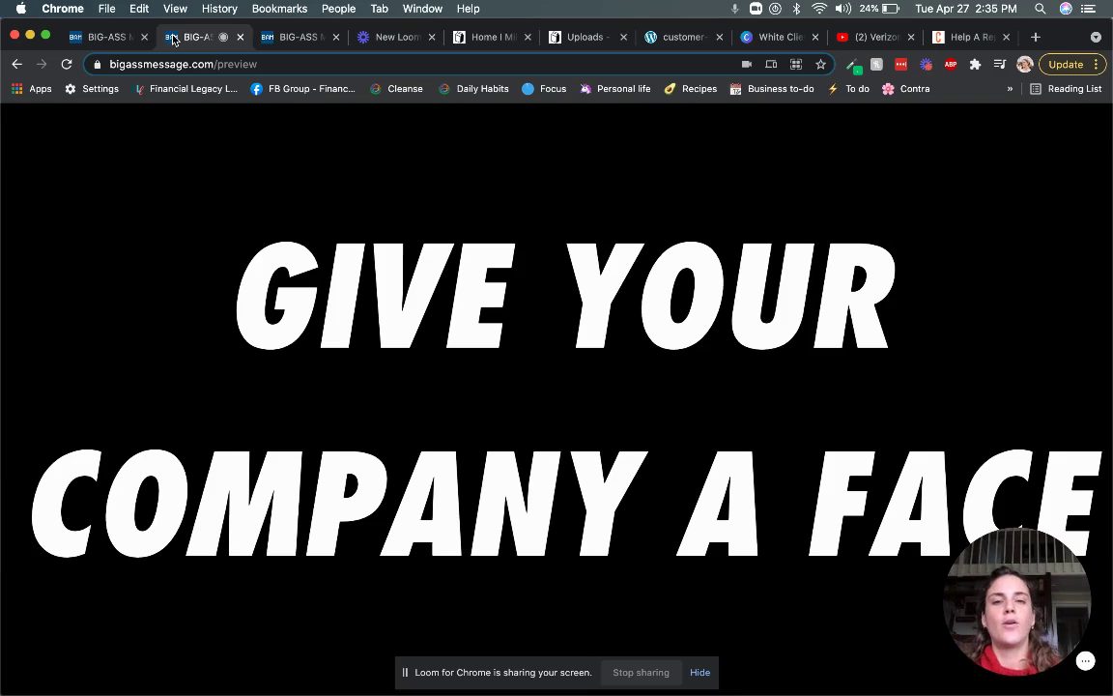
Play the Verizon commercials around 0:52 and 1:08, pause at 1:11, then return to the slide
{"action": "left_click", "coordinate": [857, 39]}
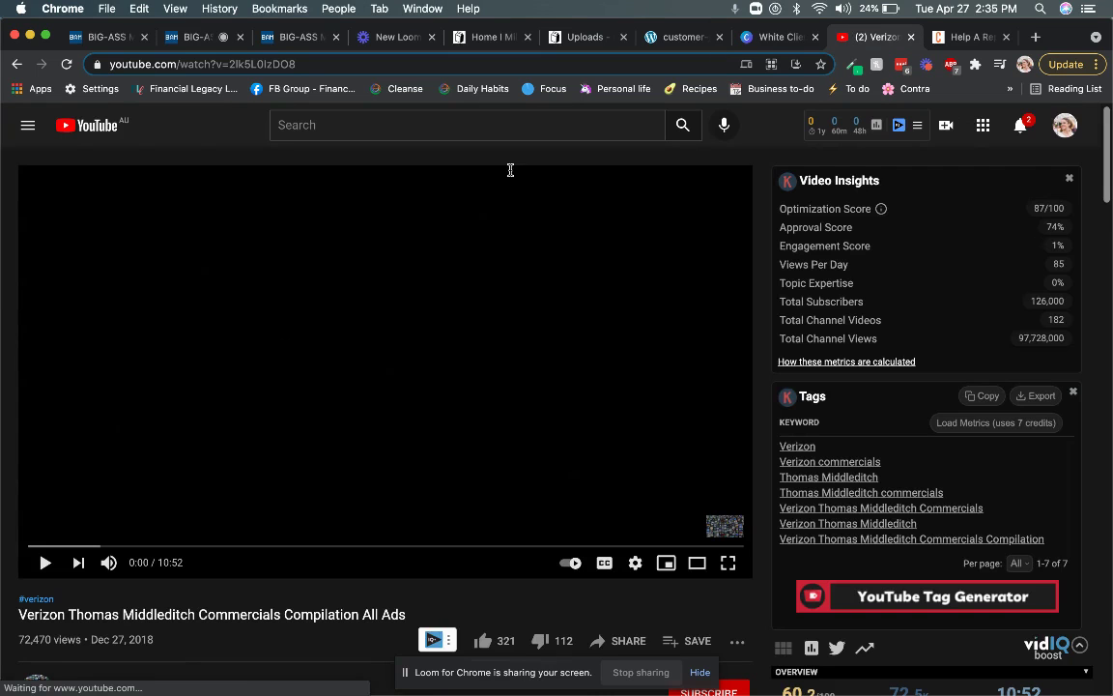
{"action": "left_click", "coordinate": [46, 570]}
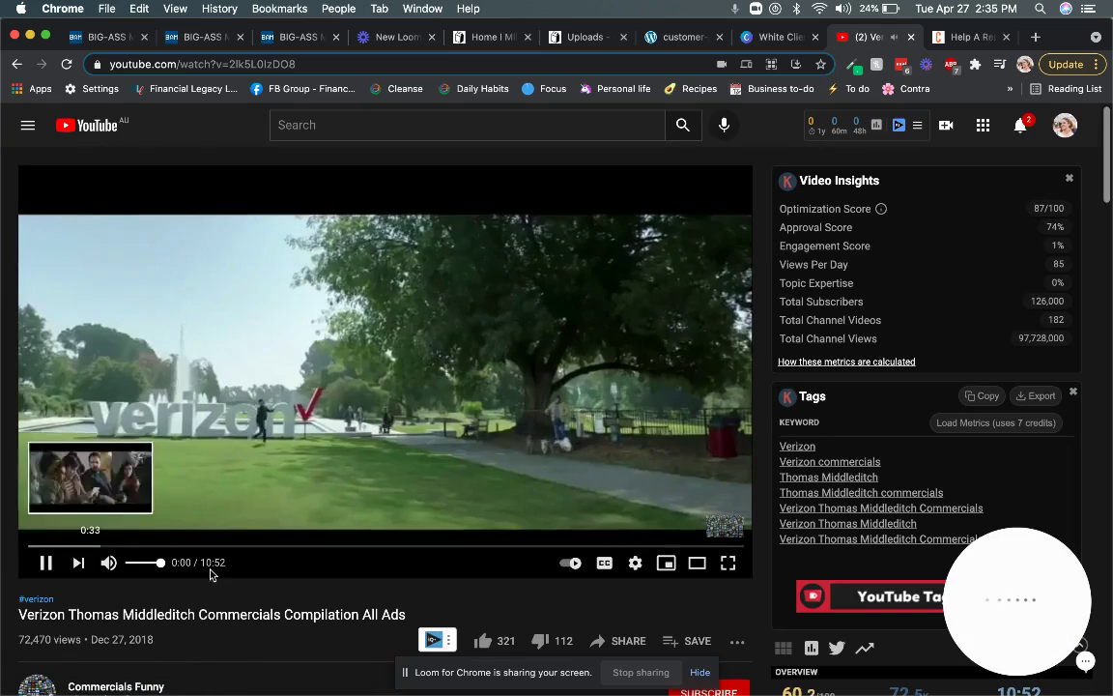
{"action": "left_click", "coordinate": [63, 565]}
{"action": "left_click", "coordinate": [85, 547]}
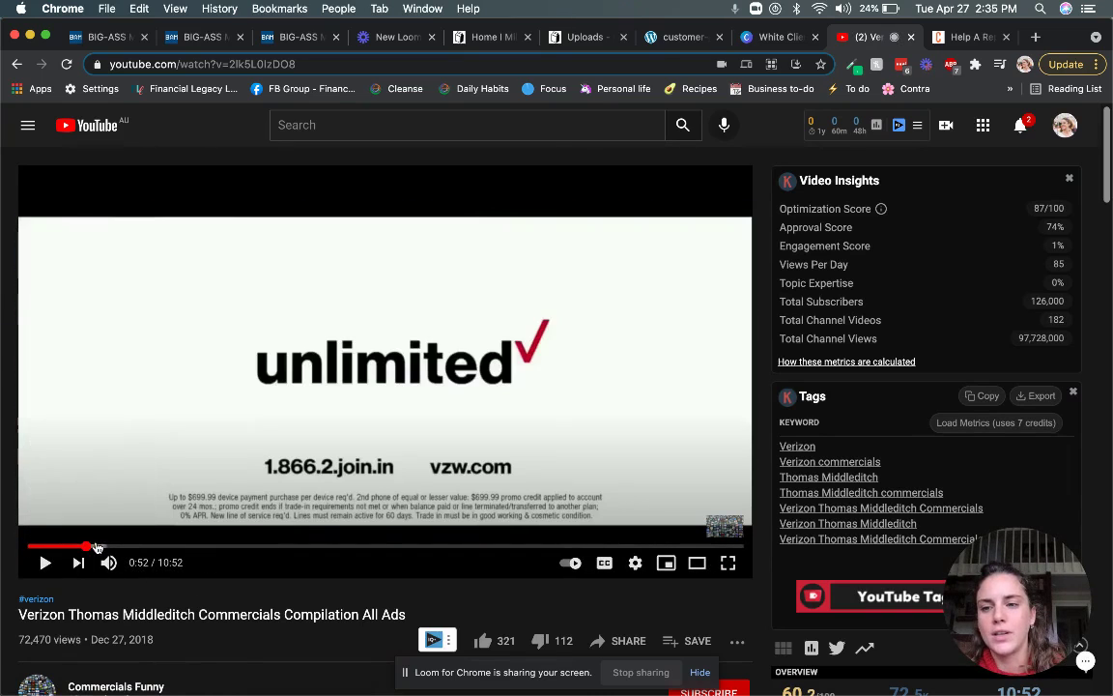
{"action": "left_click", "coordinate": [104, 547]}
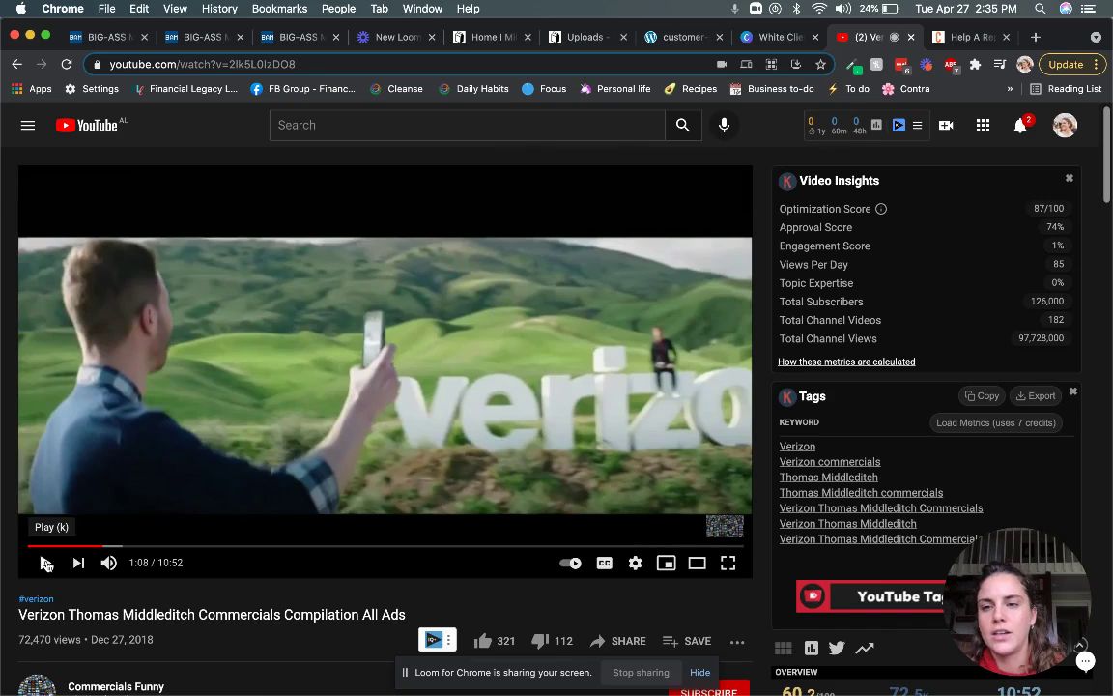
{"action": "left_click", "coordinate": [45, 563]}
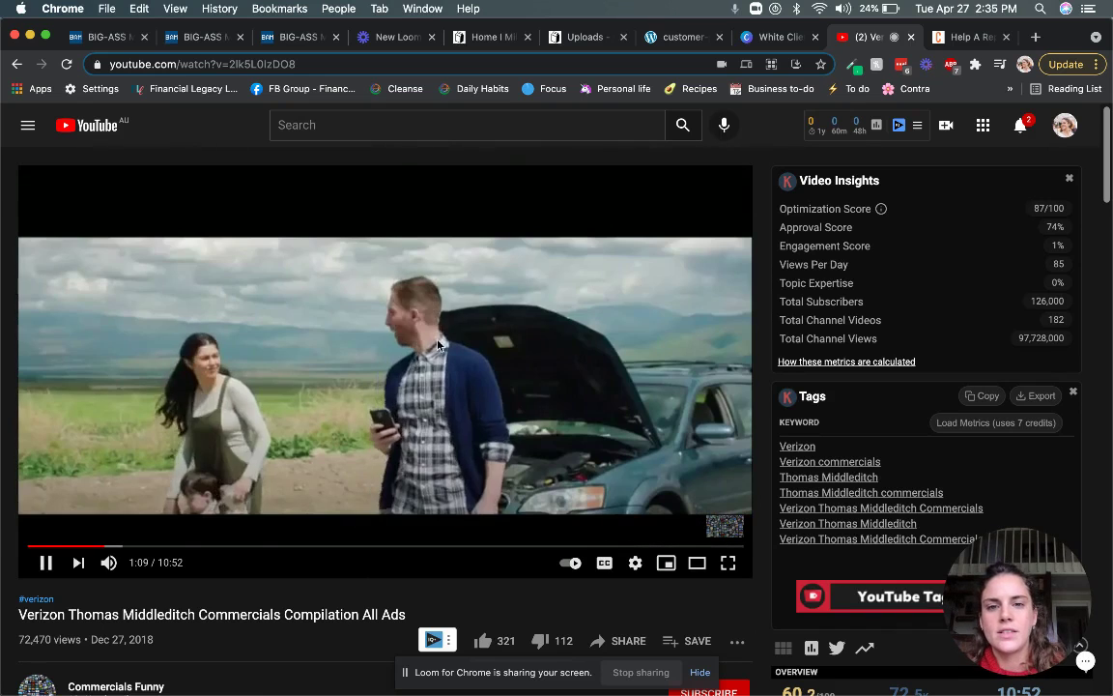
{"action": "left_click", "coordinate": [45, 562]}
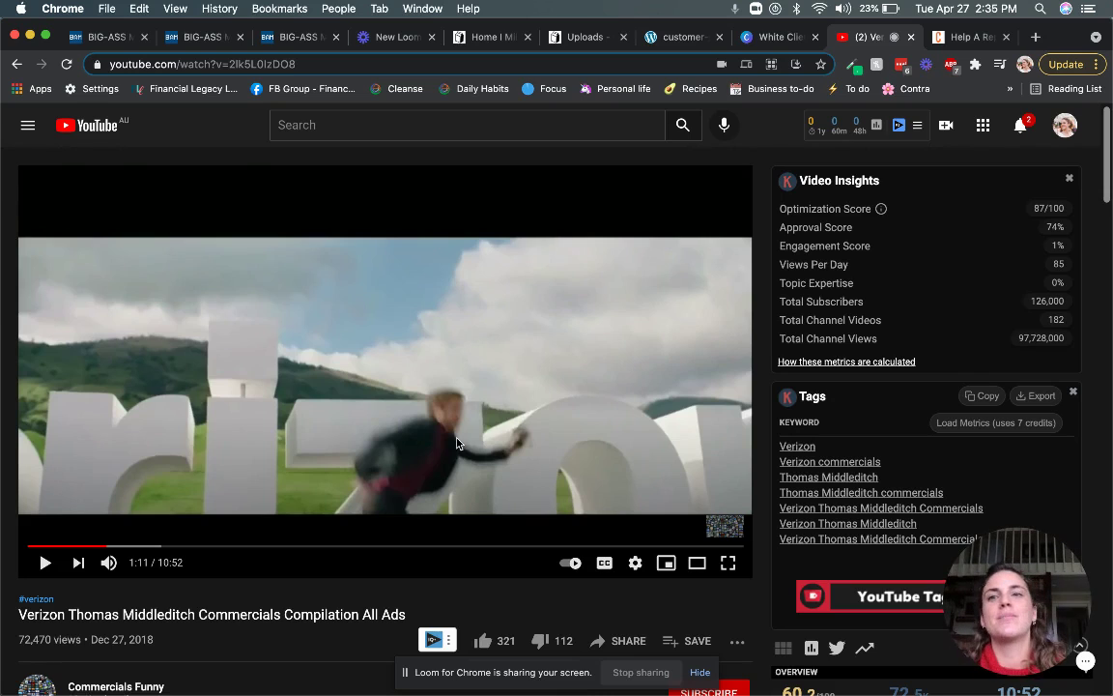
{"action": "left_click", "coordinate": [182, 39]}
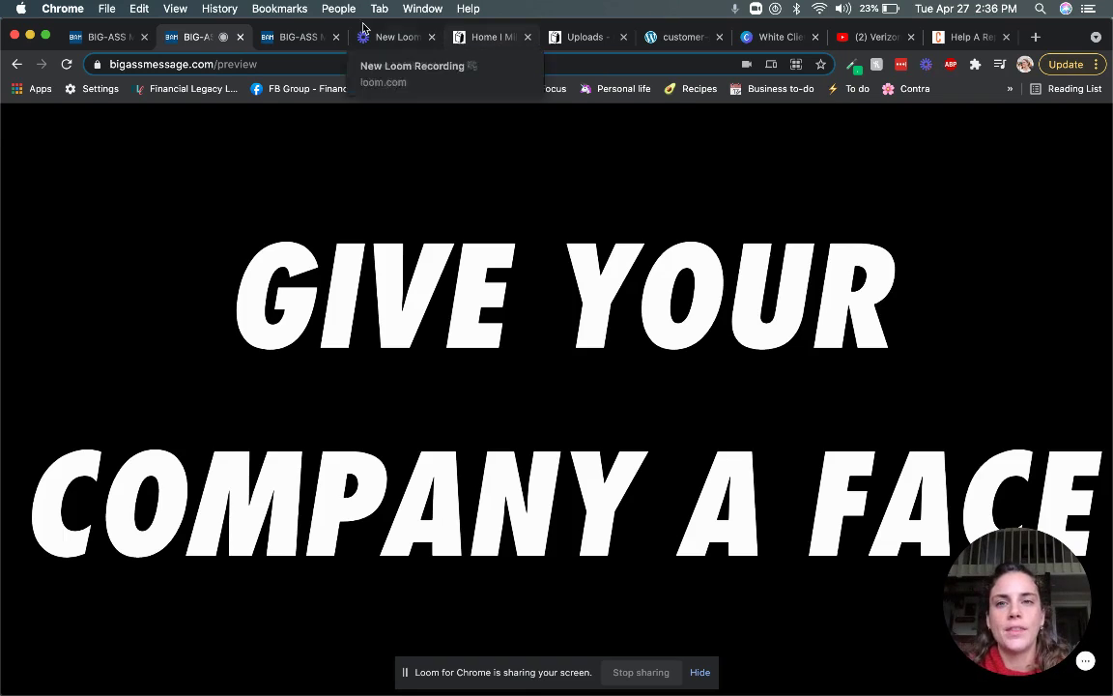
Switch to the third Big-Ass Message tab showing REACH OUT TO TRUSTED CONTENT SOURCES
{"action": "left_click", "coordinate": [300, 39]}
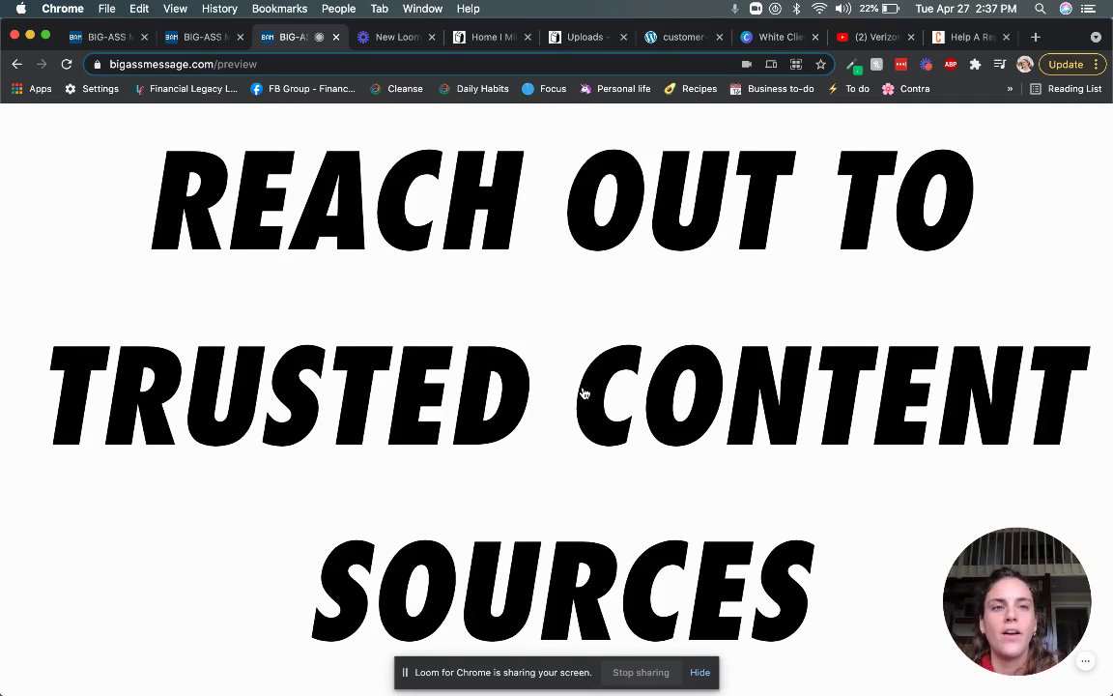
Scroll the HARO homepage to Media Outlets Using HARO, then return to the REACH OUT slide
{"action": "left_click", "coordinate": [966, 36]}
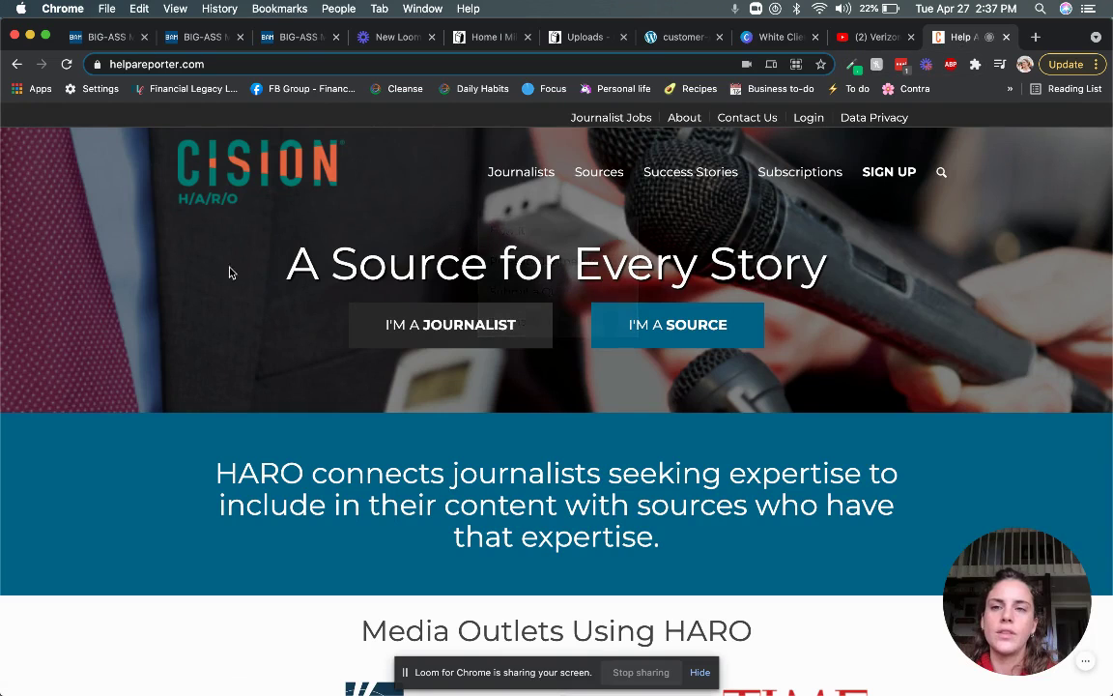
{"action": "scroll", "coordinate": [626, 334], "scroll_direction": "down", "scroll_amount": 1}
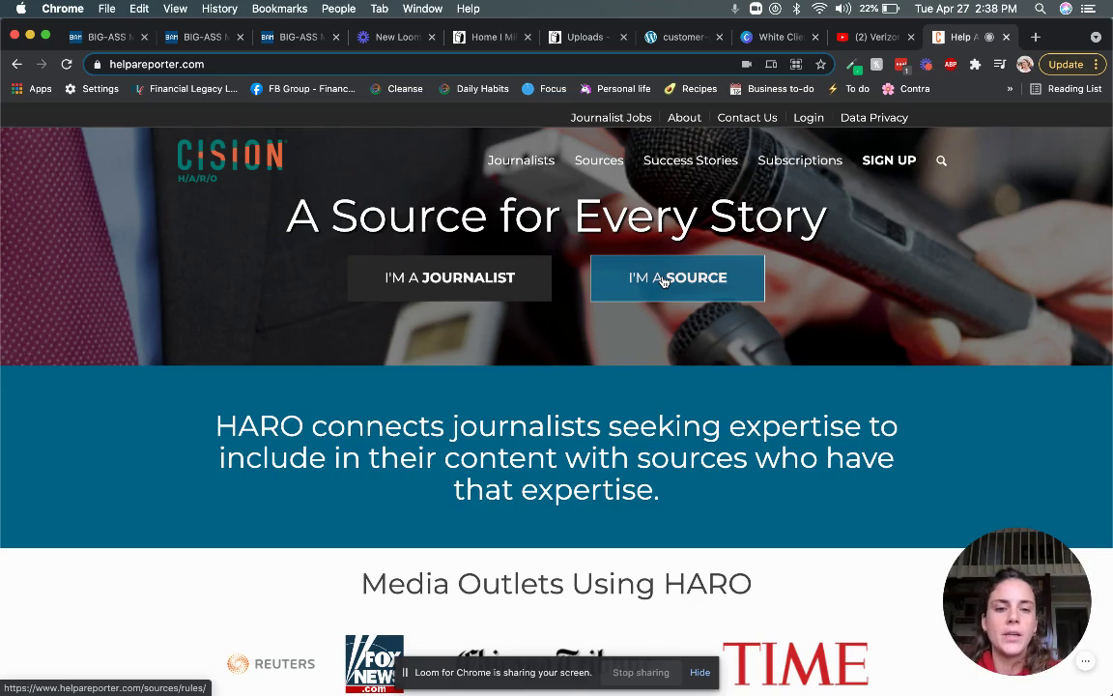
{"action": "scroll", "coordinate": [663, 282], "scroll_direction": "down", "scroll_amount": 5}
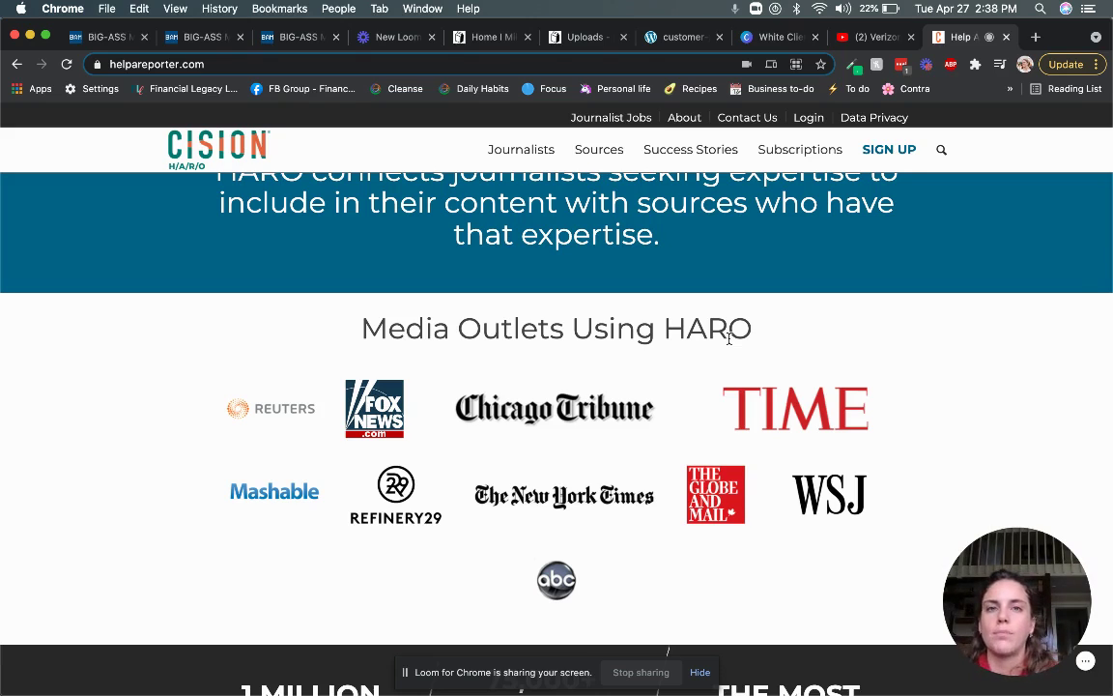
{"action": "scroll", "coordinate": [729, 383], "scroll_direction": "down", "scroll_amount": 1}
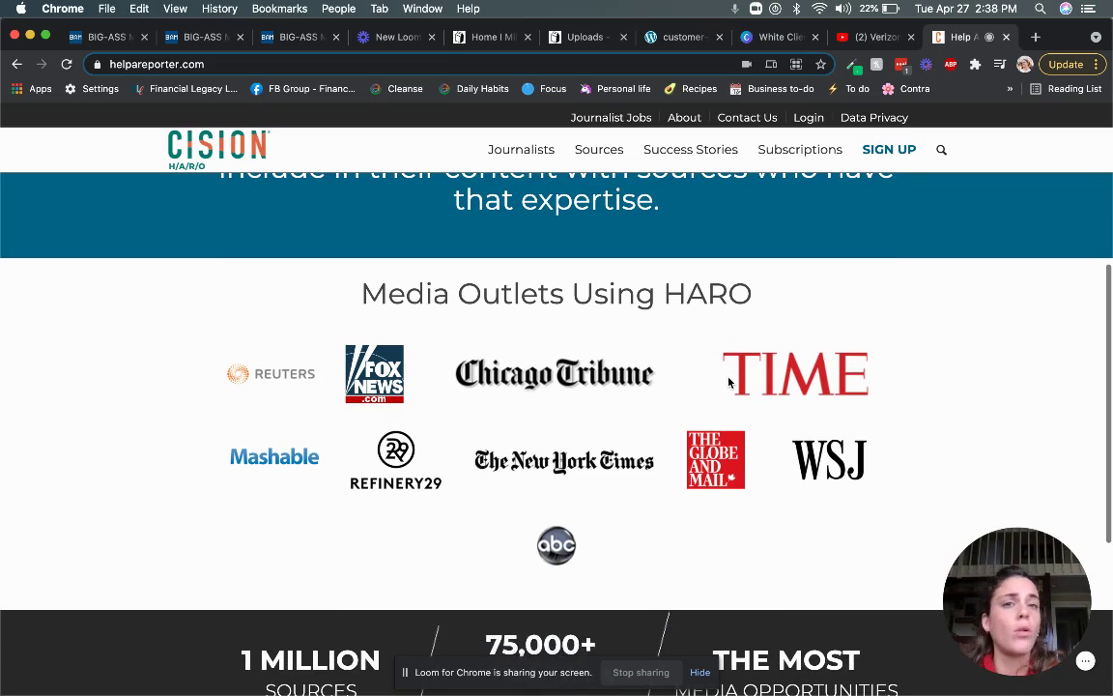
{"action": "left_click", "coordinate": [288, 41]}
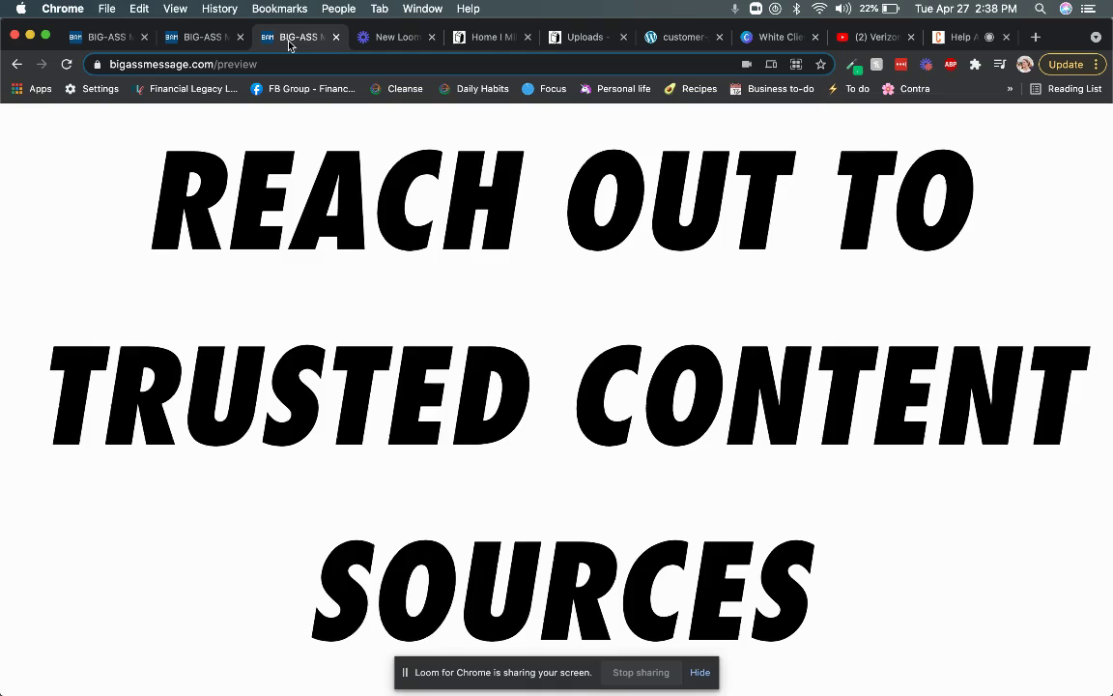
Switch to the New Loom tab showing loom.com/new-extension-recording with its gradient backdrop
{"action": "left_click", "coordinate": [392, 40]}
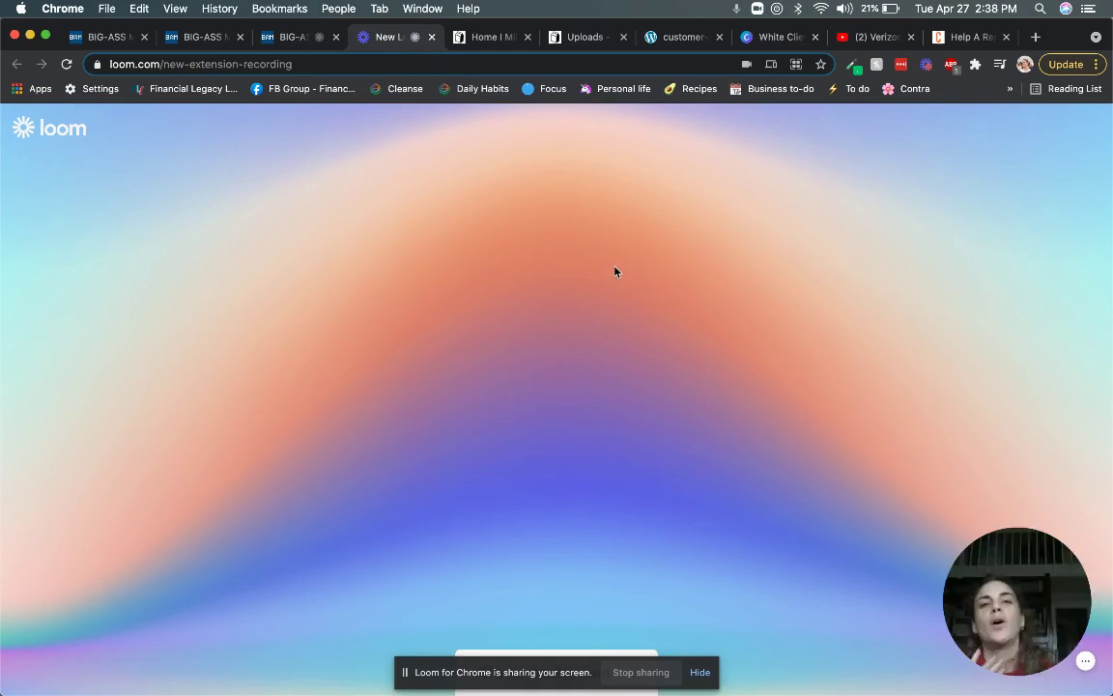